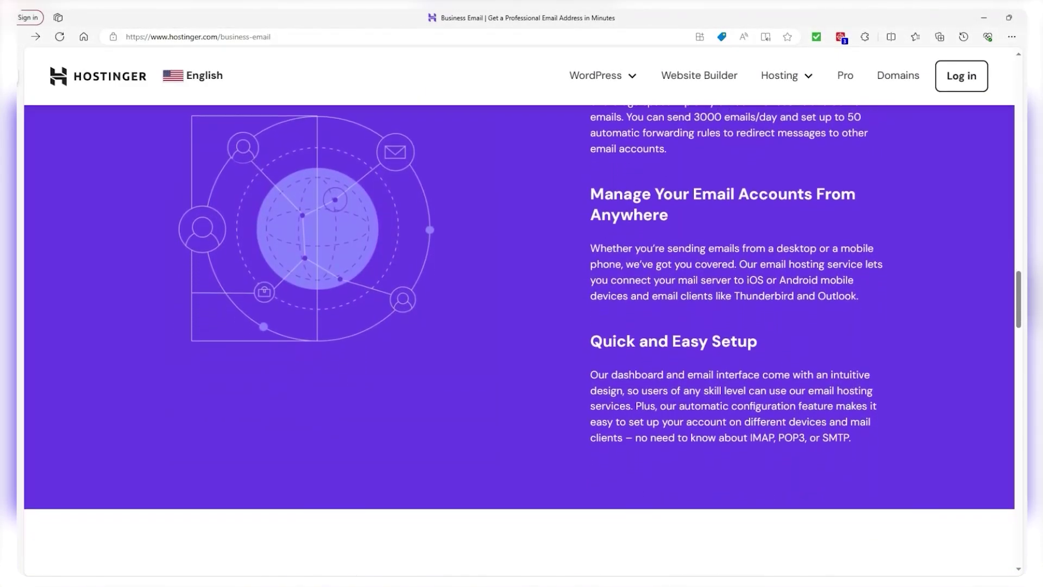
Step: Go to the Emails section and manage dudethingguy.online's email accounts (7 / 100 used)
scroll(519, 336, "down", 2)
scroll(519, 337, "down", 2)
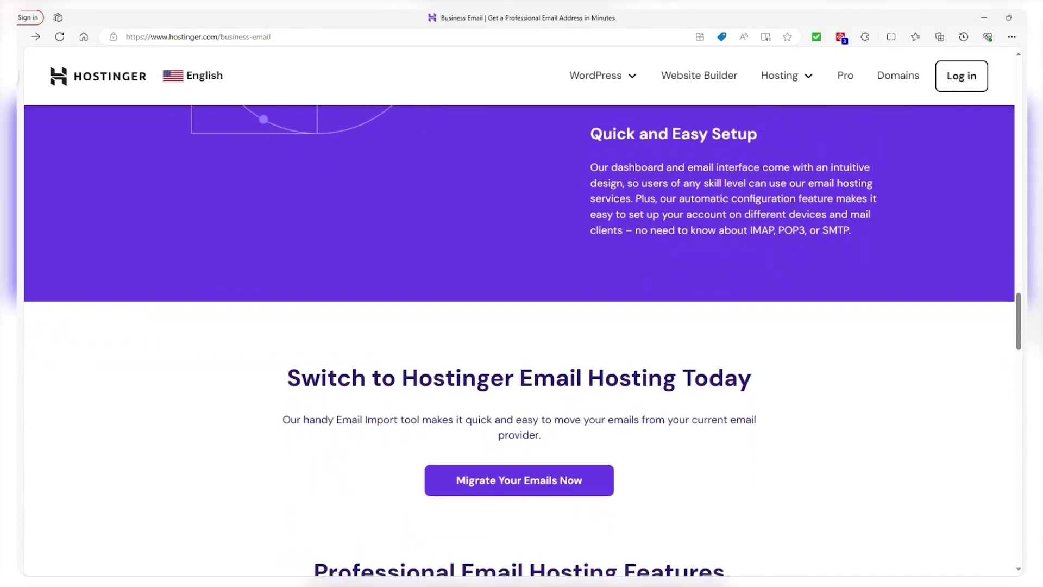
scroll(519, 336, "down", 2)
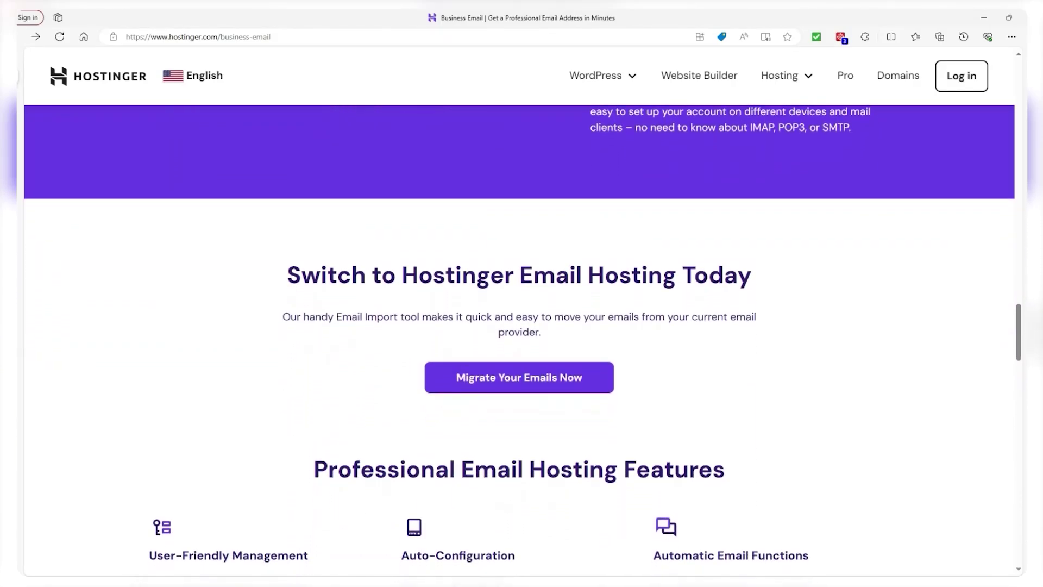
scroll(518, 336, "down", 2)
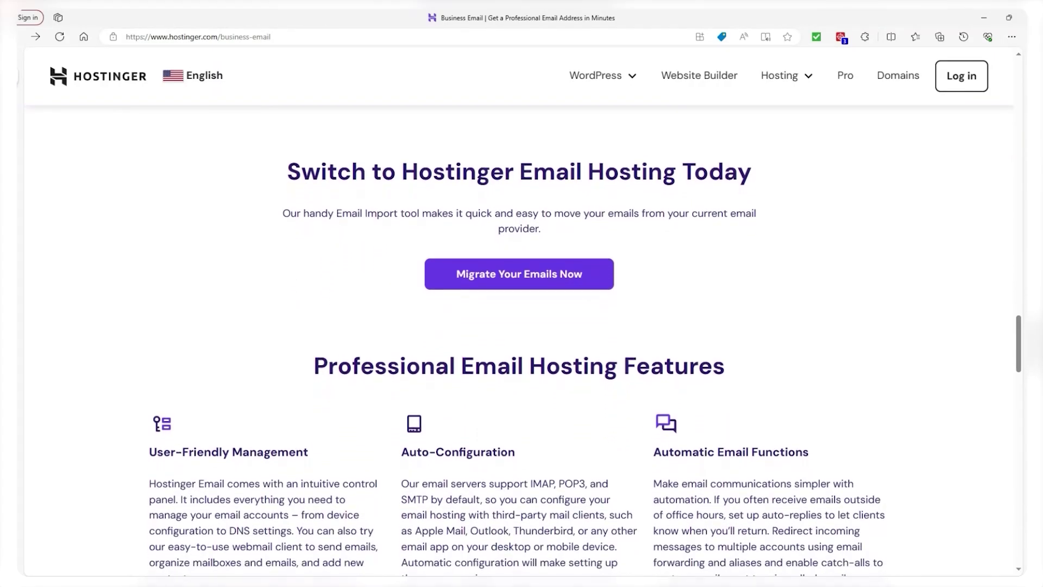
scroll(519, 336, "down", 2)
scroll(519, 337, "down", 2)
scroll(518, 336, "down", 2)
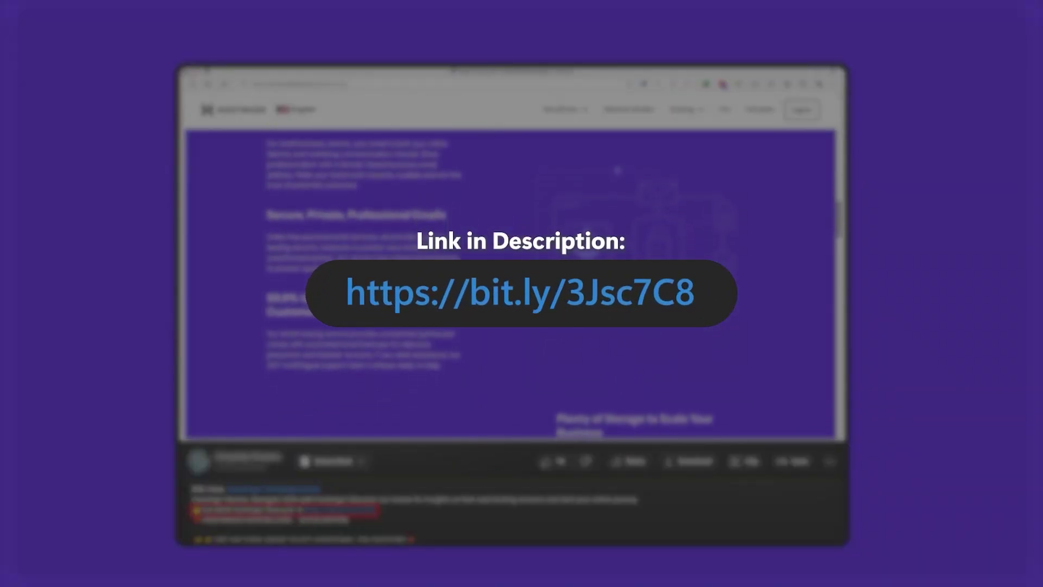
scroll(516, 326, "down", 2)
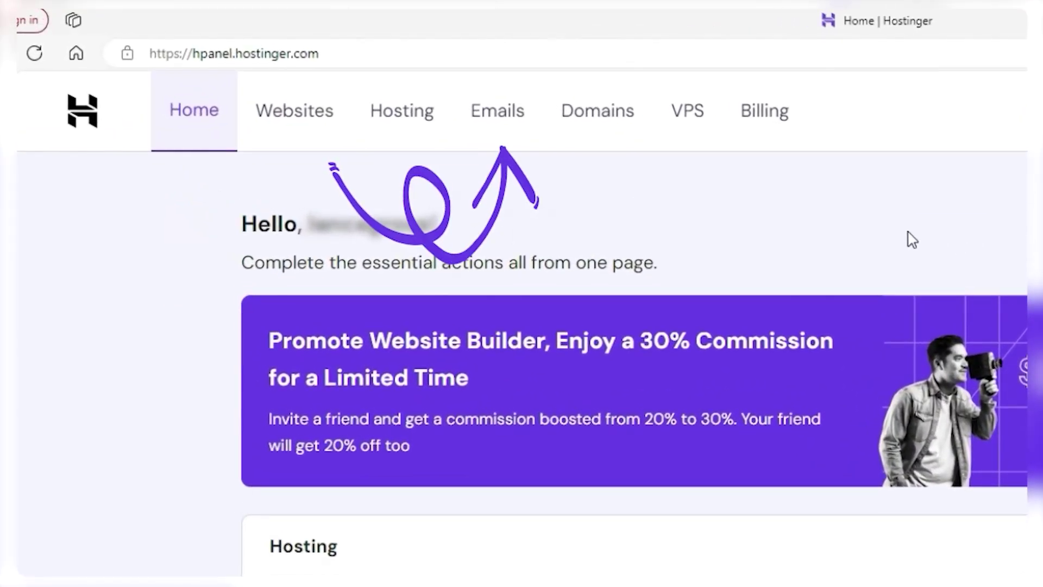
left_click(501, 129)
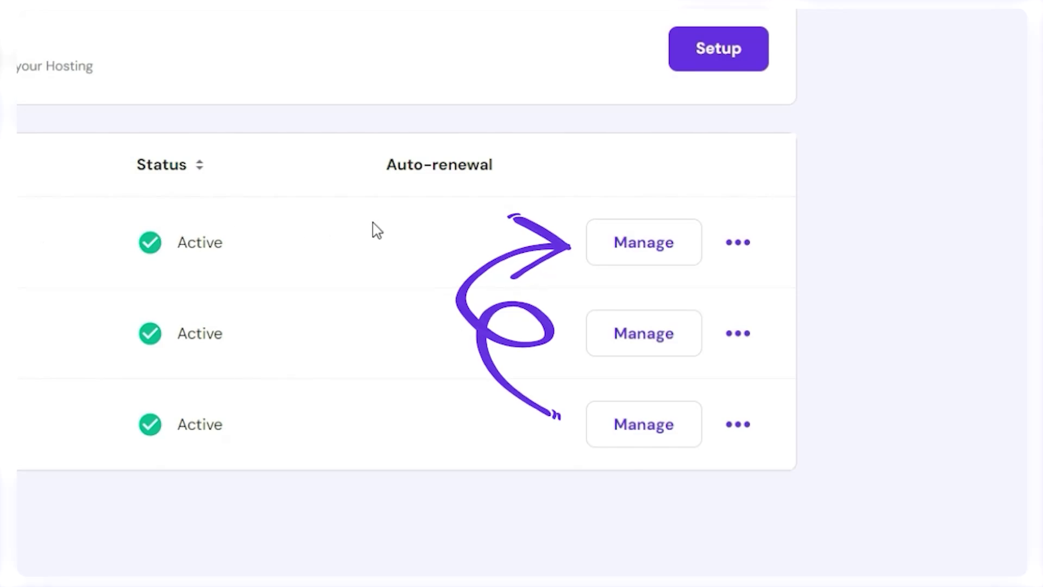
left_click(629, 255)
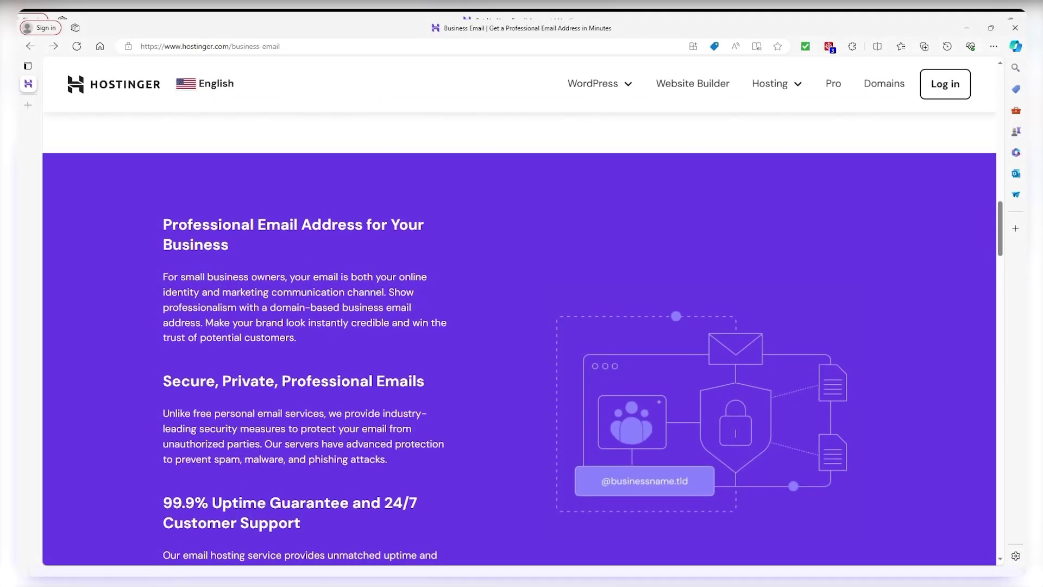
Step: Scroll up and down the Business Email page to review the plans and account form
scroll(520, 358, "up", 1)
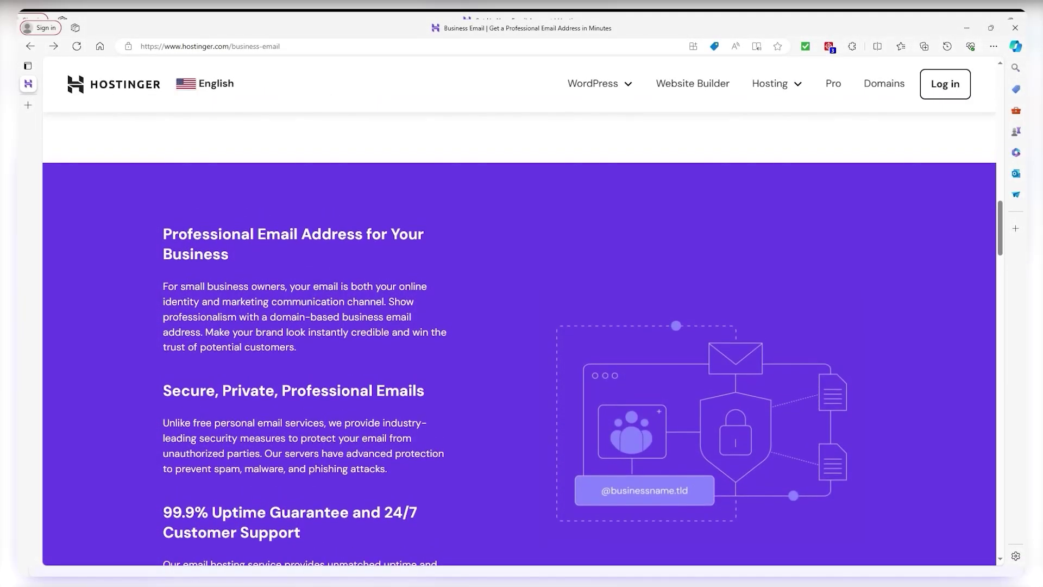
scroll(520, 359, "down", 2)
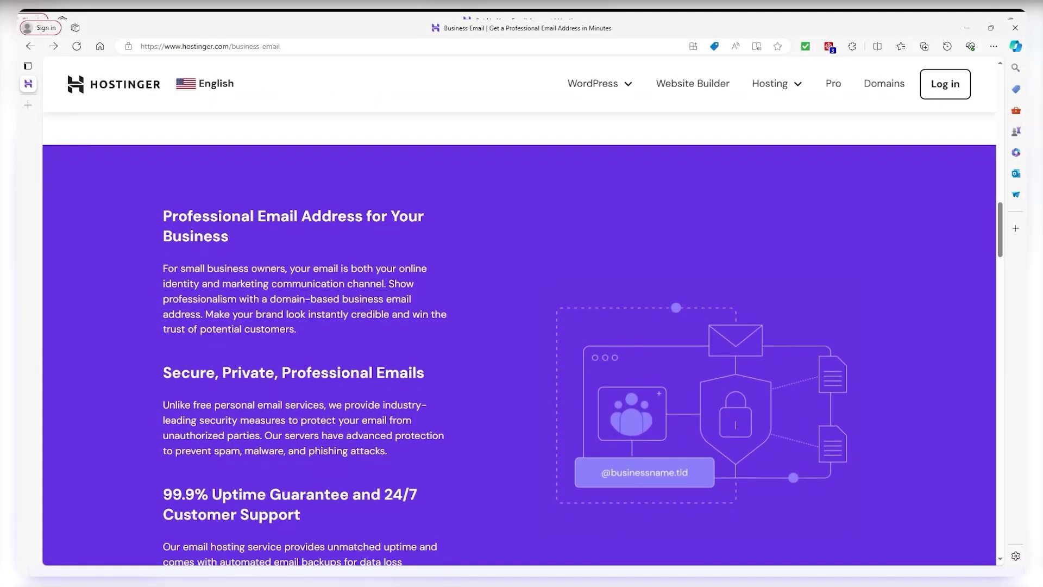
scroll(519, 359, "down", 2)
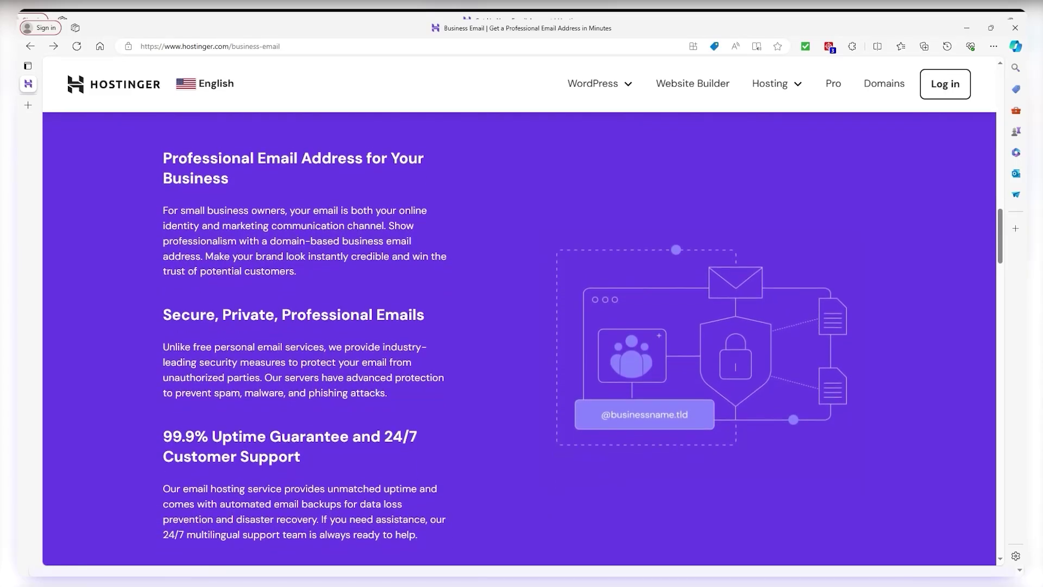
scroll(519, 358, "up", 3)
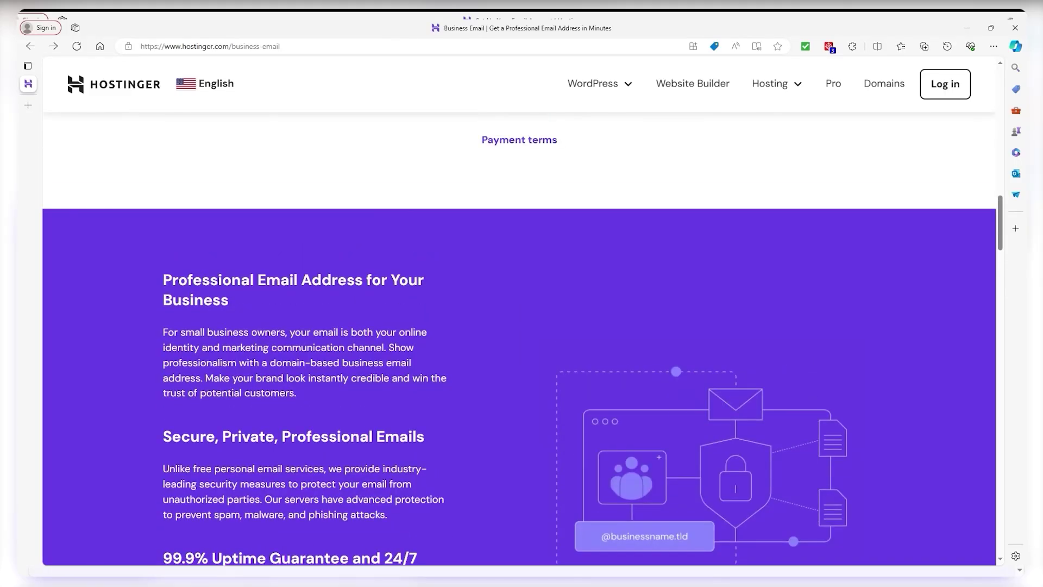
scroll(519, 359, "up", 2)
scroll(519, 358, "down", 2)
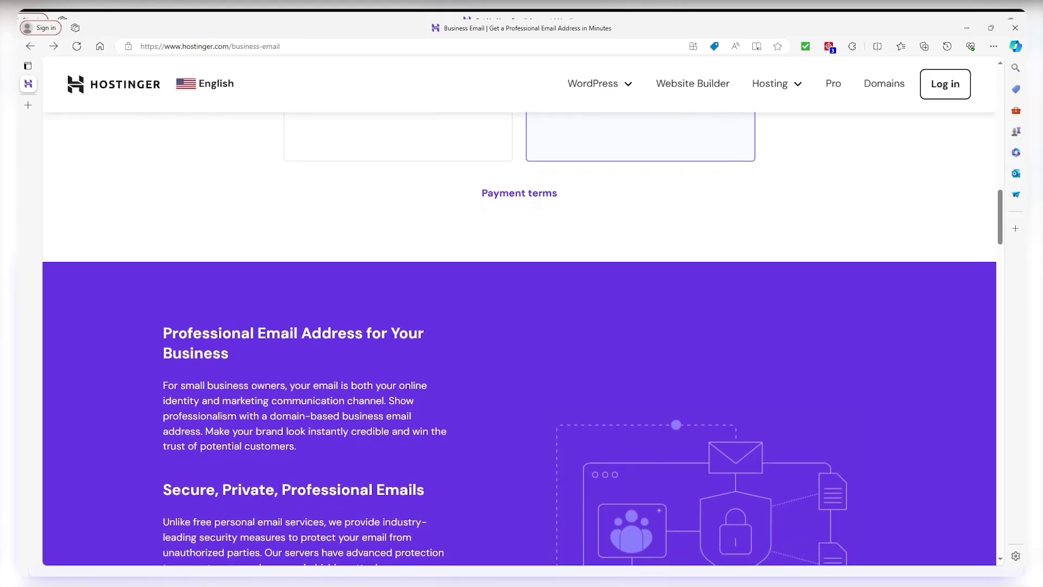
scroll(520, 339, "down", 2)
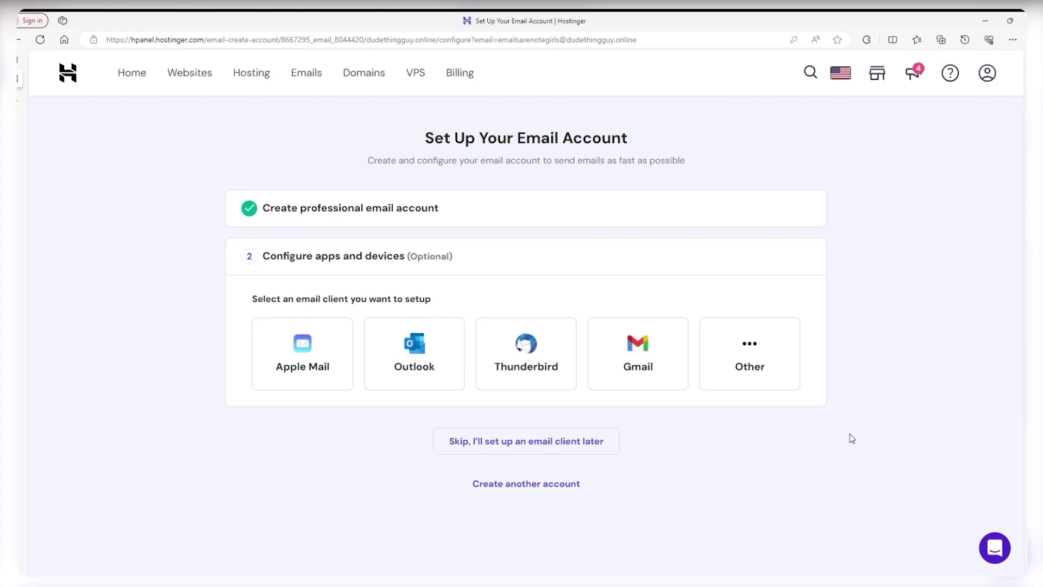
Step: Skip email-client setup and go to the Forwarders page for dudethingguy.online
left_click(504, 447)
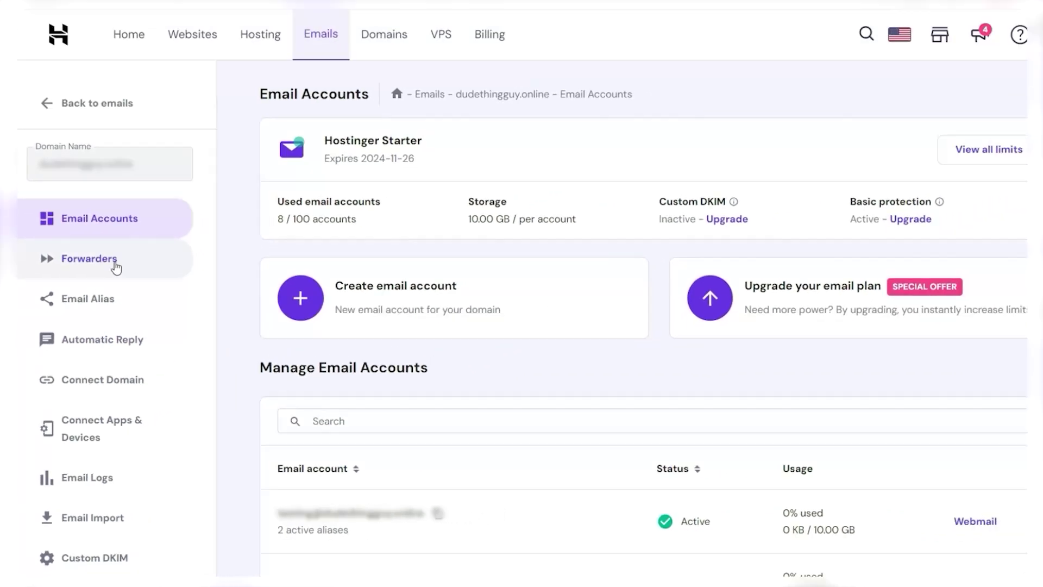
left_click(116, 182)
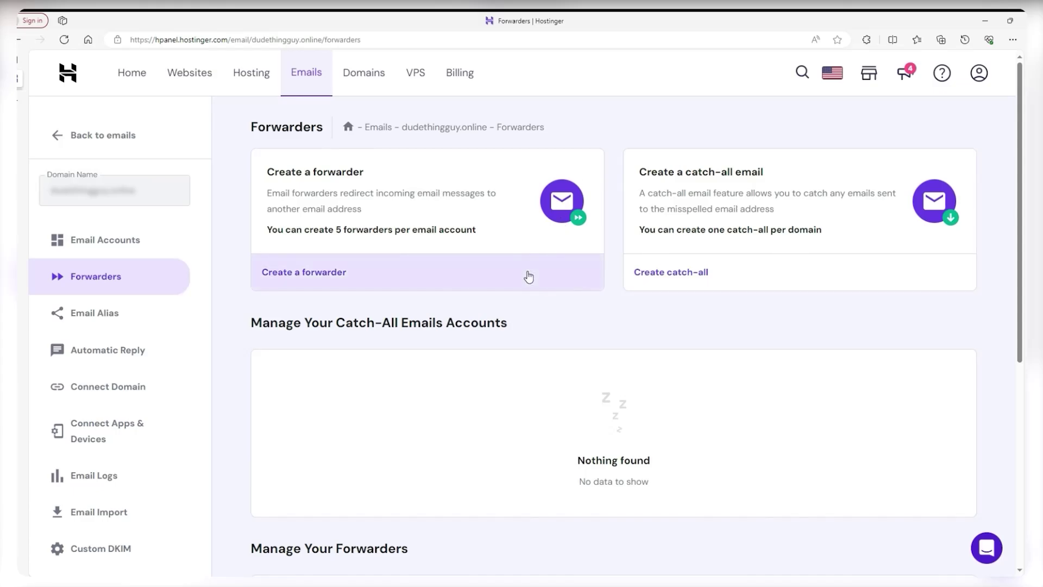
left_click(294, 277)
left_click(556, 293)
scroll(663, 326, "down", 2)
left_click(514, 482)
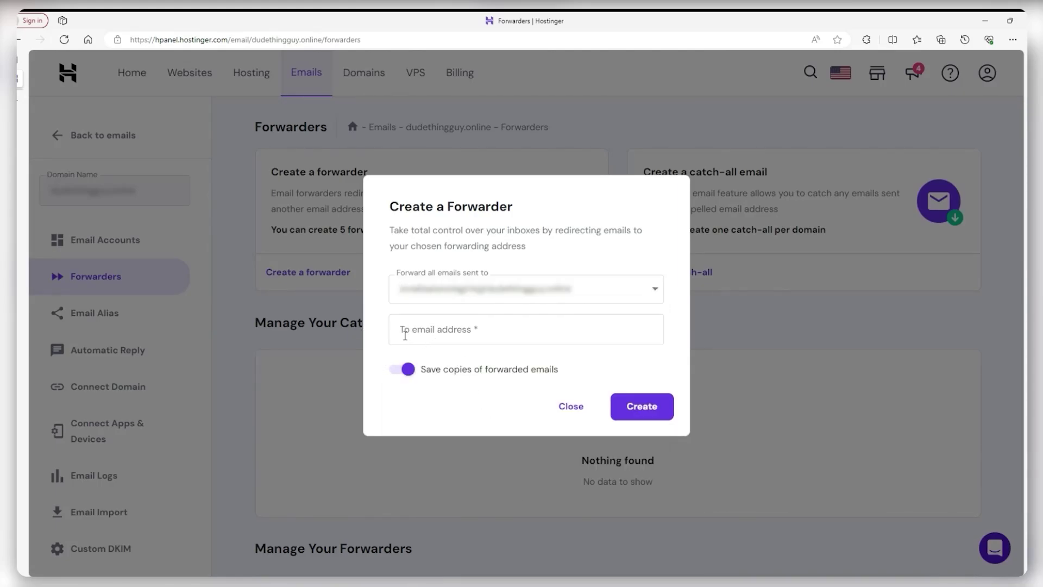
left_click(571, 408)
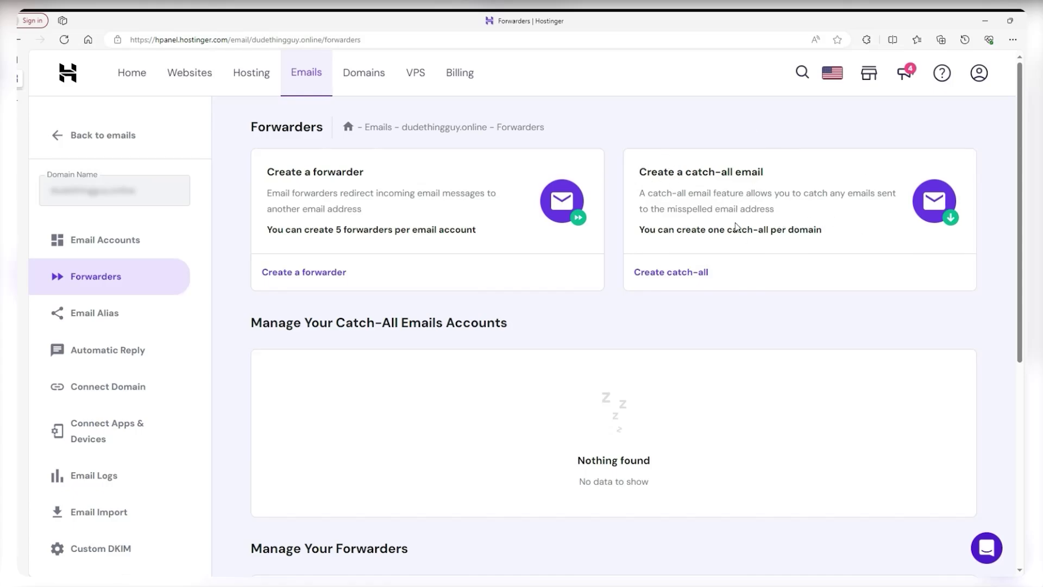
left_click(657, 278)
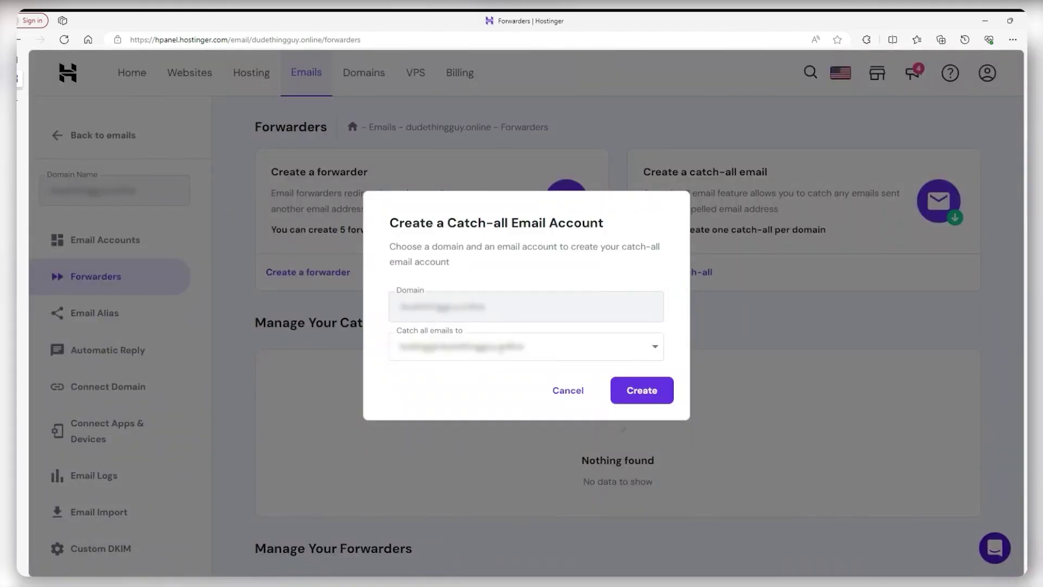
left_click(521, 348)
scroll(652, 423, "down", 1)
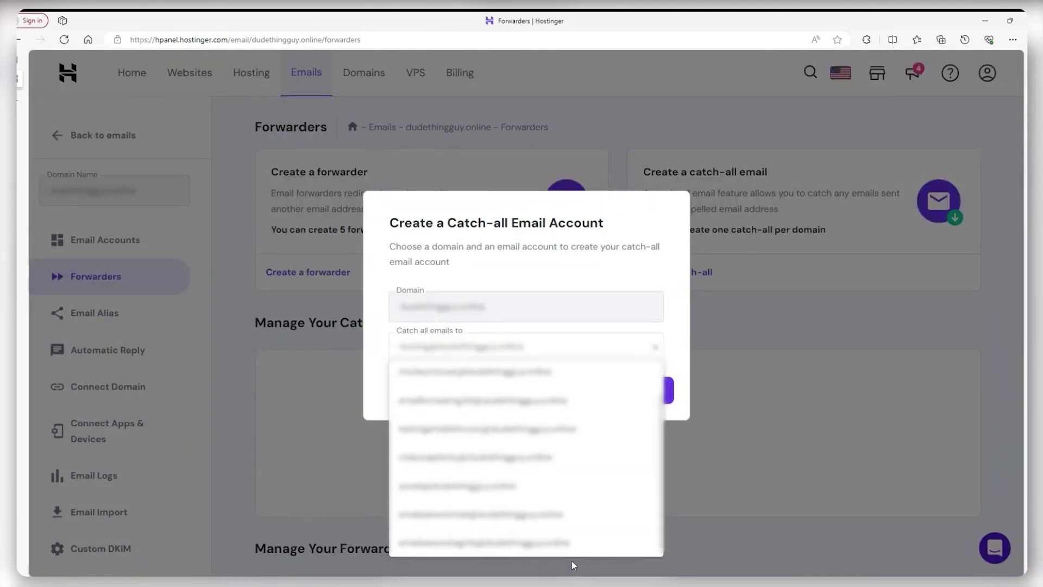
left_click(549, 542)
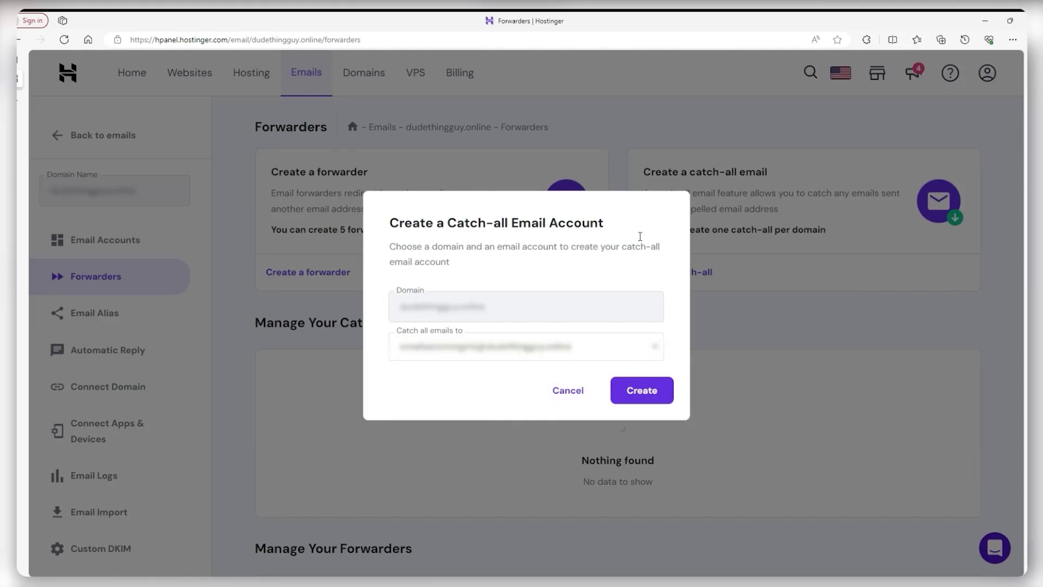
left_click(568, 391)
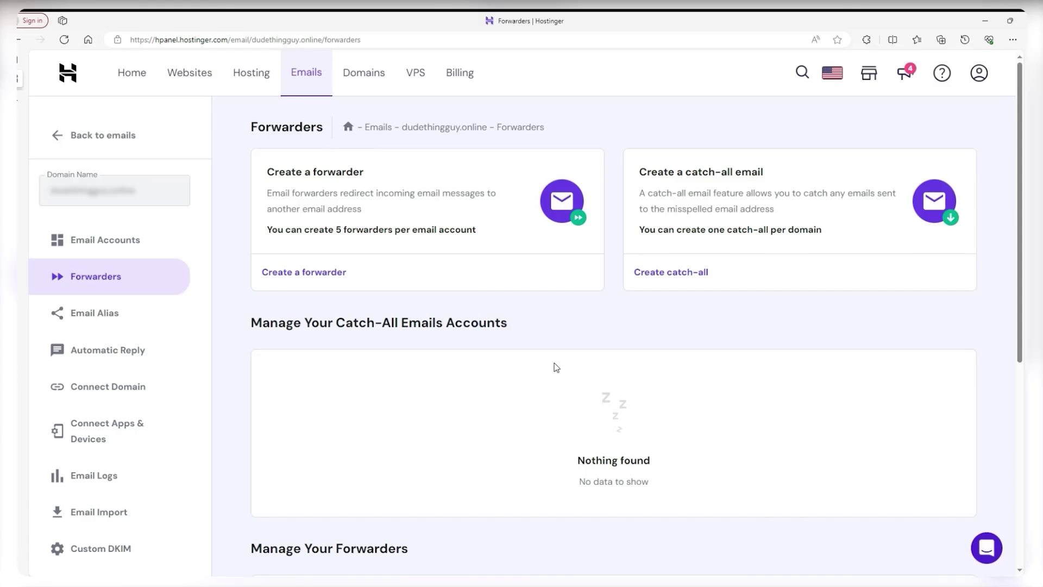
Step: Open the Email Alias page, then start a new alias and cancel it unchanged
left_click(105, 315)
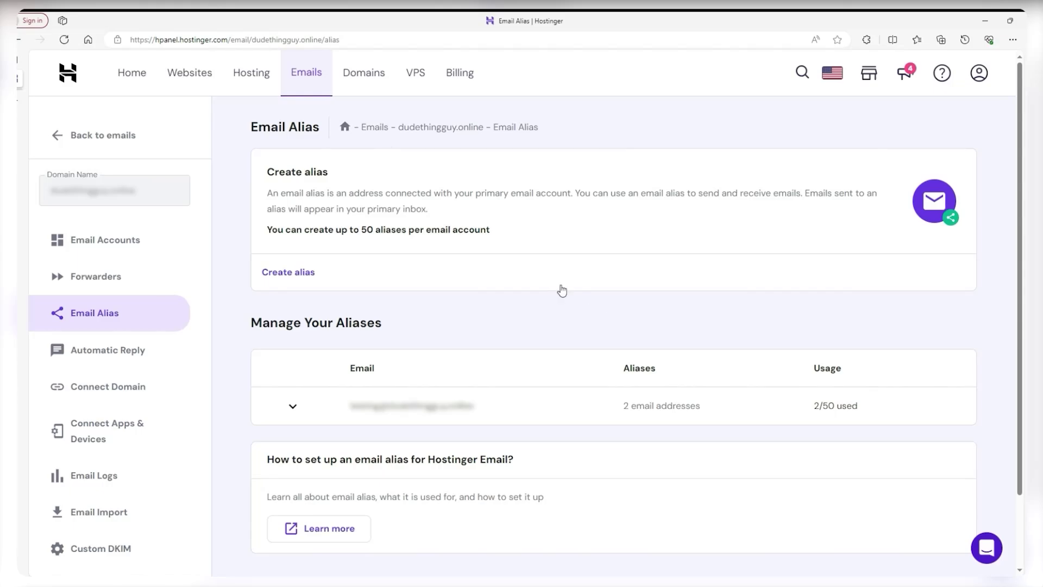
left_click(350, 280)
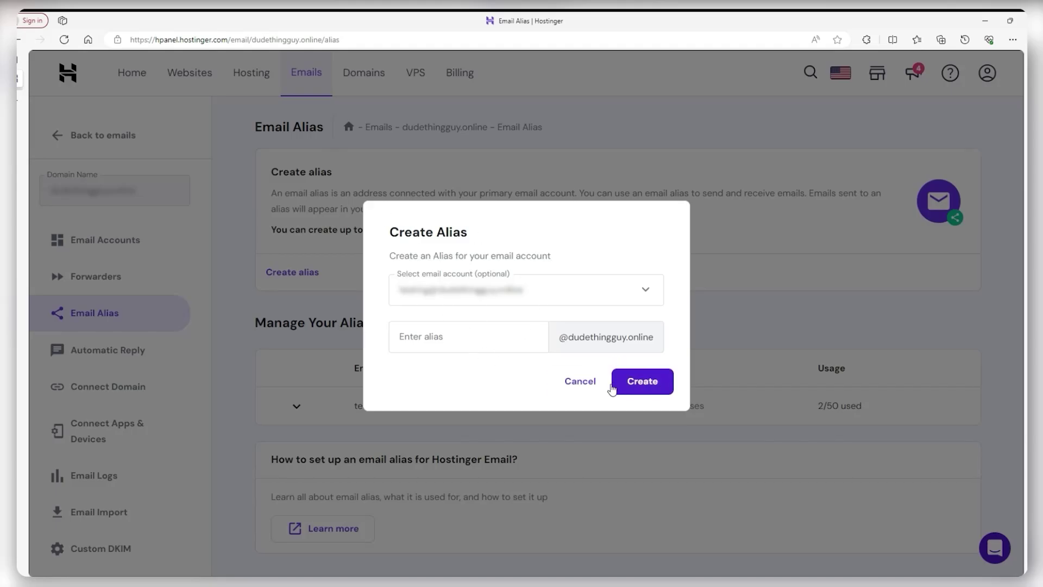
left_click(596, 389)
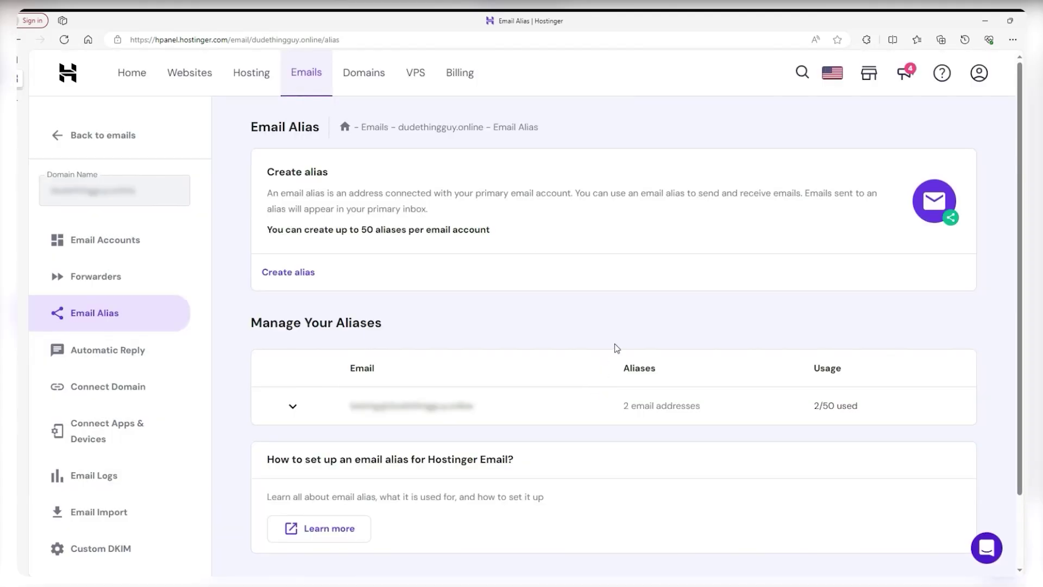
left_click(121, 349)
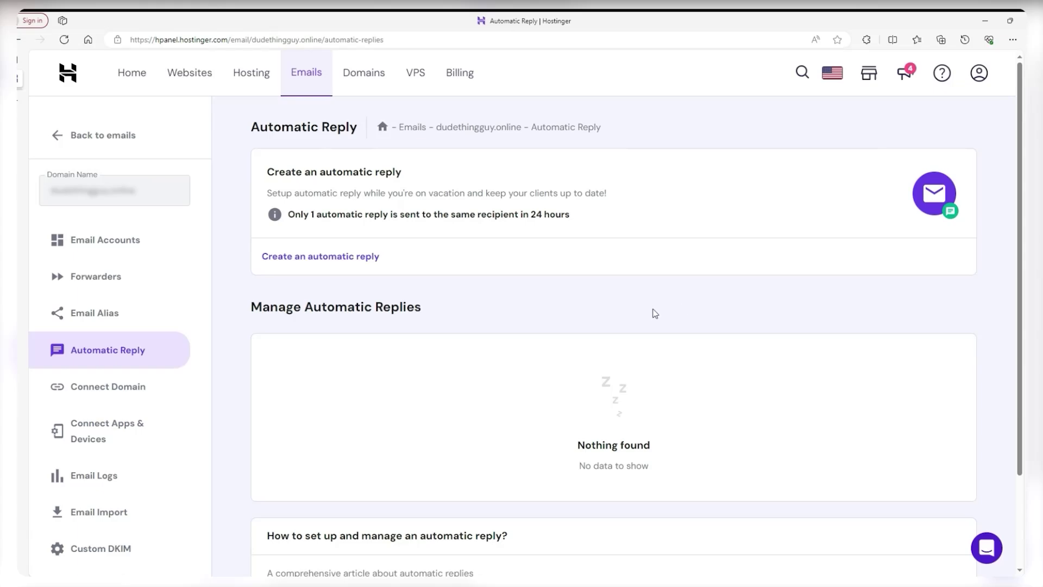
left_click(312, 268)
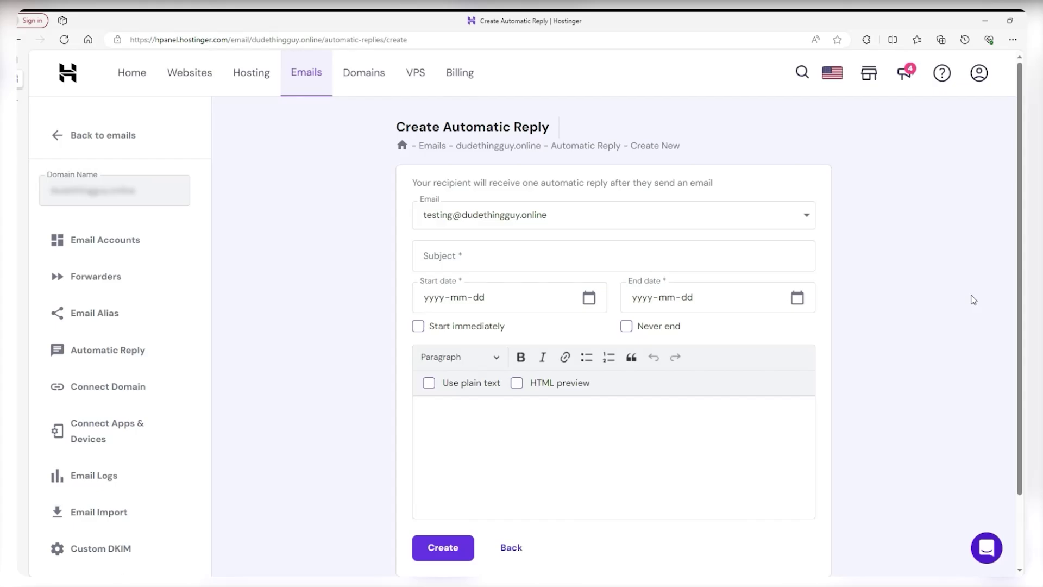
Step: Return to the Email Accounts list, now showing 8 / 100 accounts used
left_click(95, 247)
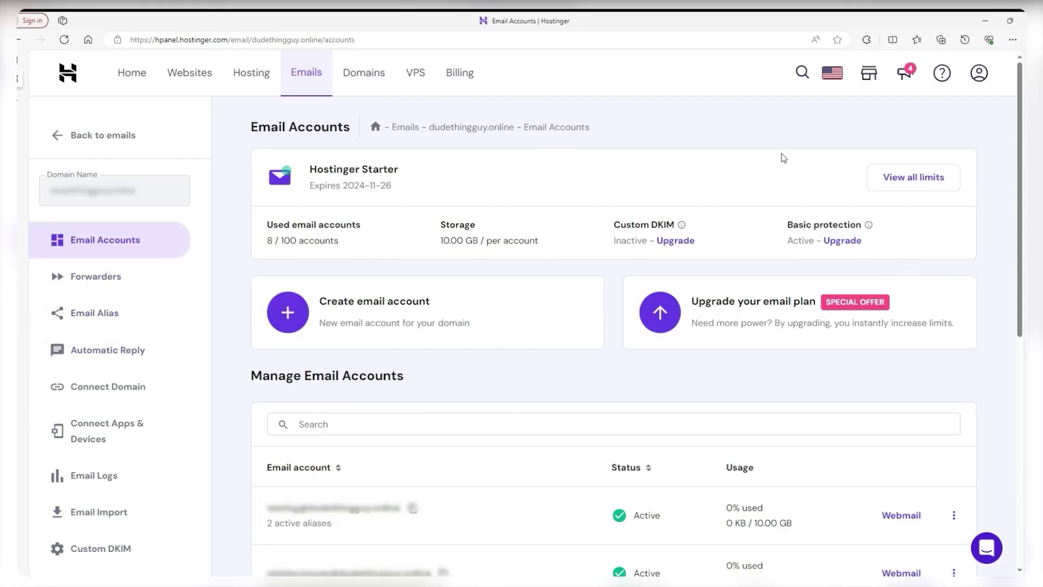